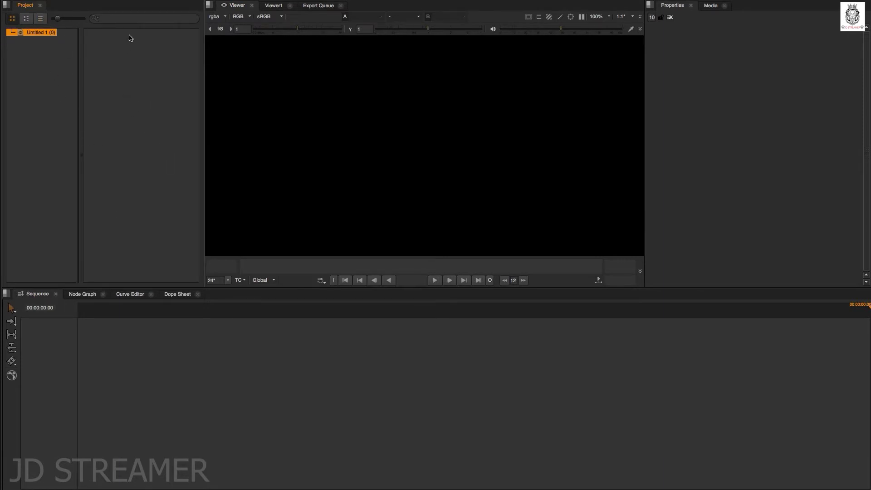
Preview the Conforming workspace layout, followed by the Editing workspace layout.
mouse_move(138, 2)
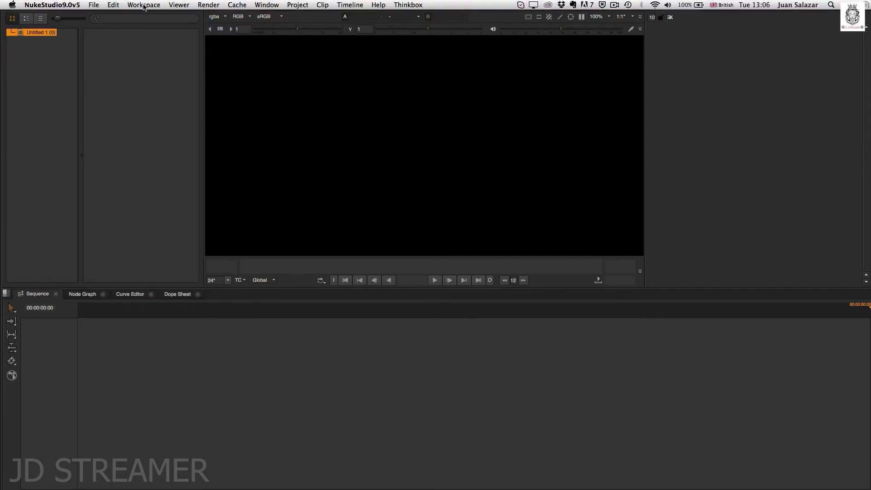
left_click(144, 5)
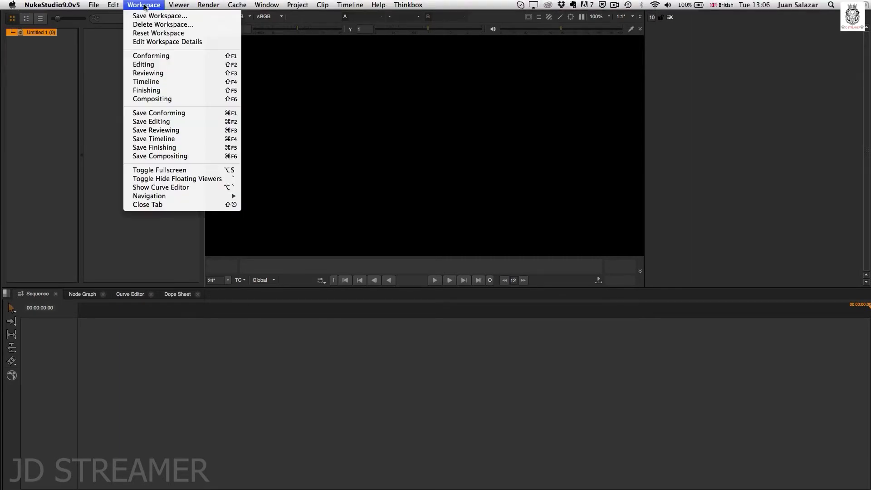
left_click(161, 56)
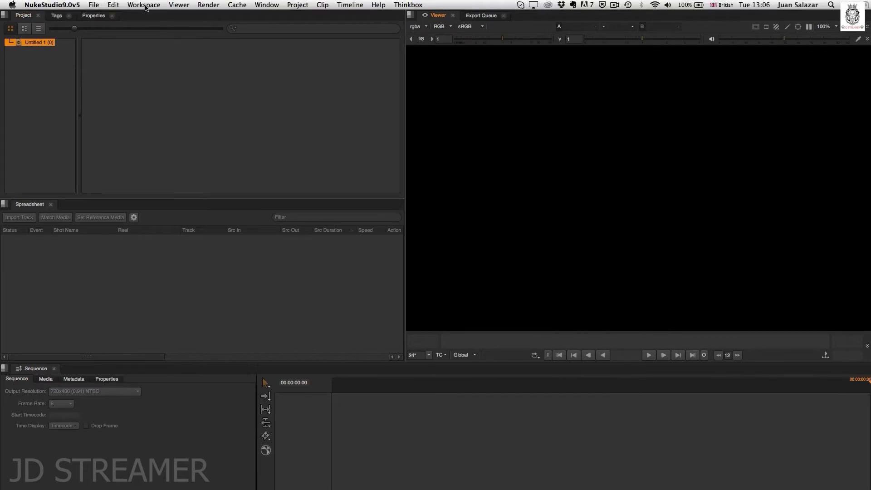
left_click(145, 6)
left_click(150, 65)
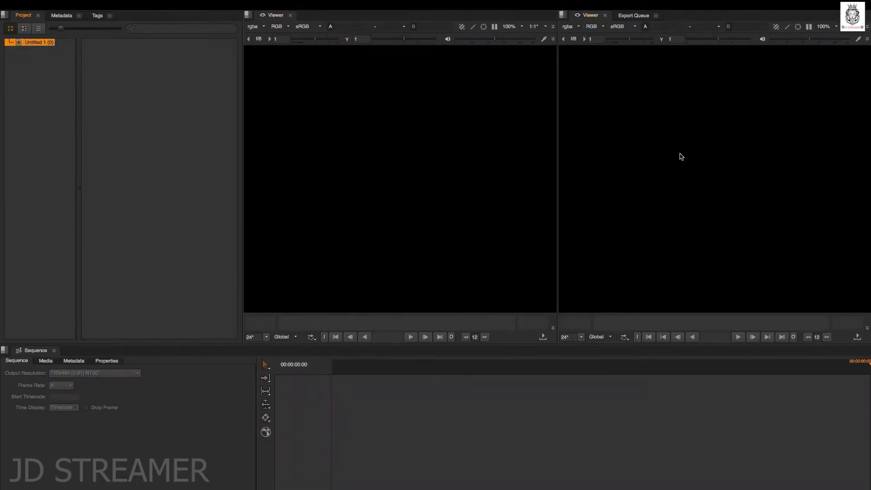
Show the Compositing workspace and return to the Finishing workspace.
left_click(152, 5)
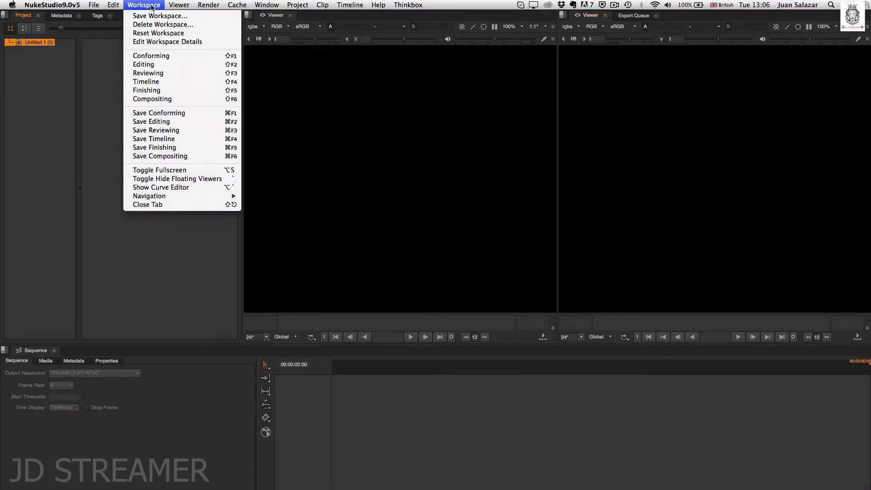
left_click(158, 99)
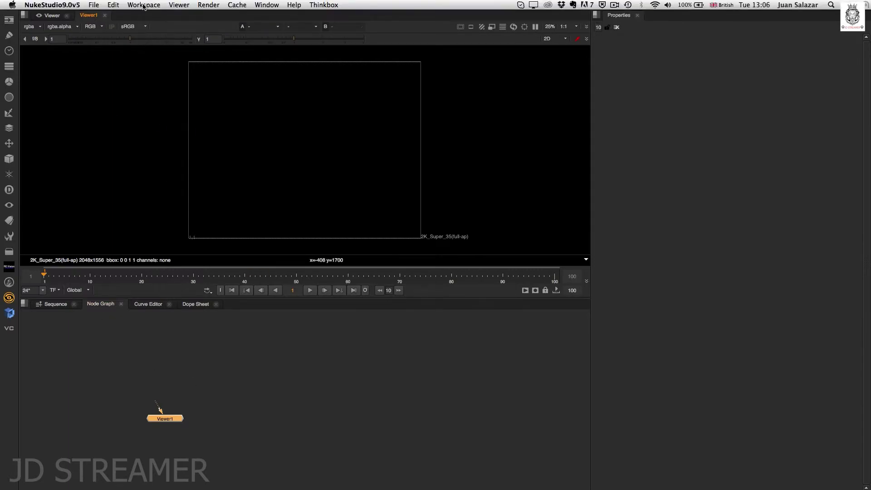
left_click(143, 5)
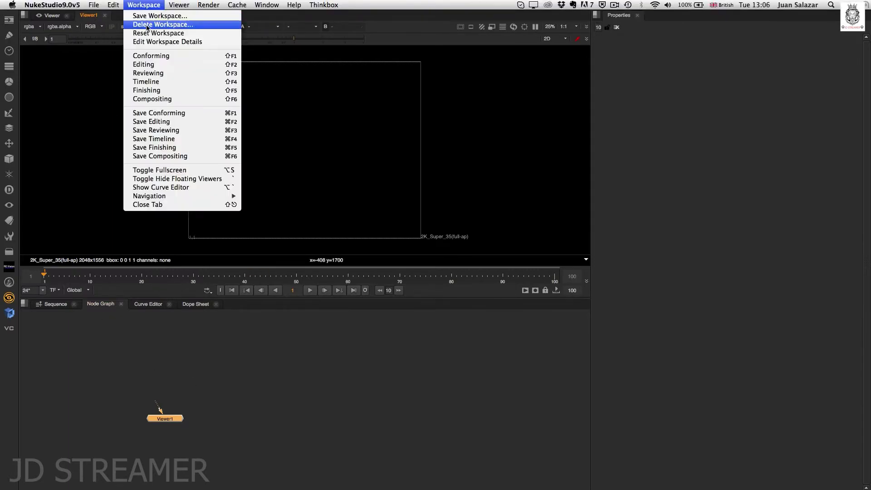
left_click(146, 90)
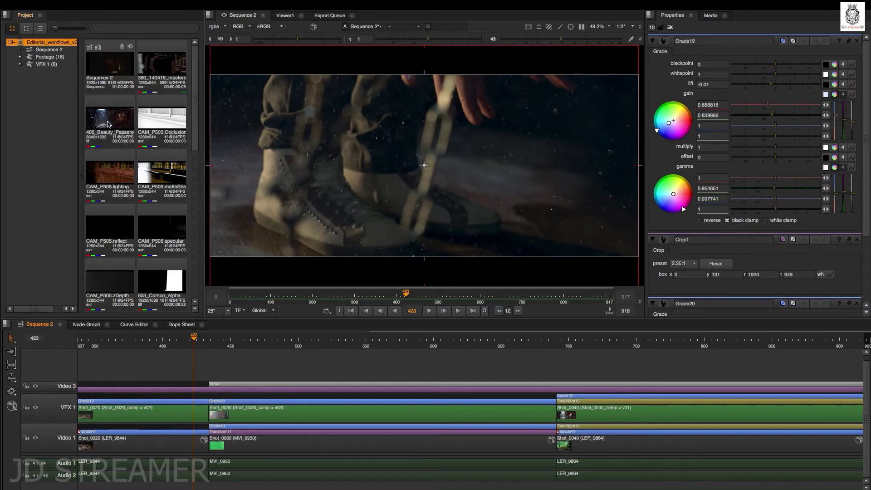
Expand the Footage and VFX 1 bins in the Editorial_workflows project to show their contents.
left_click(20, 58)
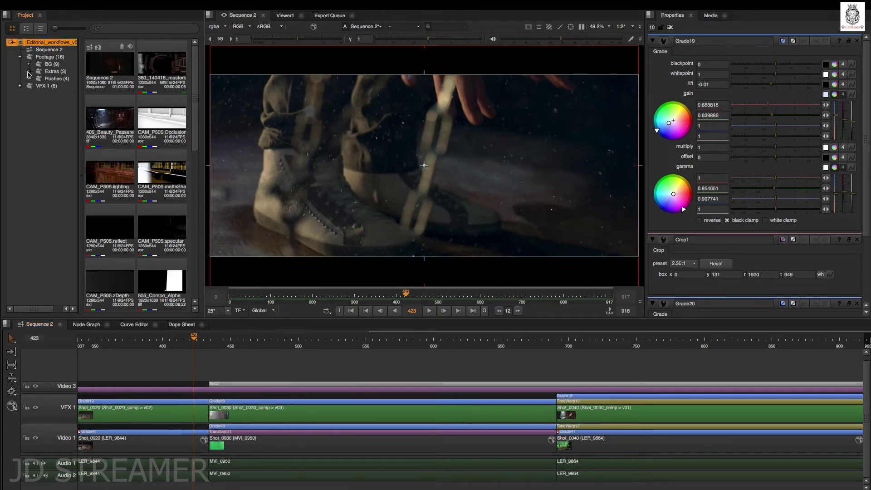
left_click(20, 86)
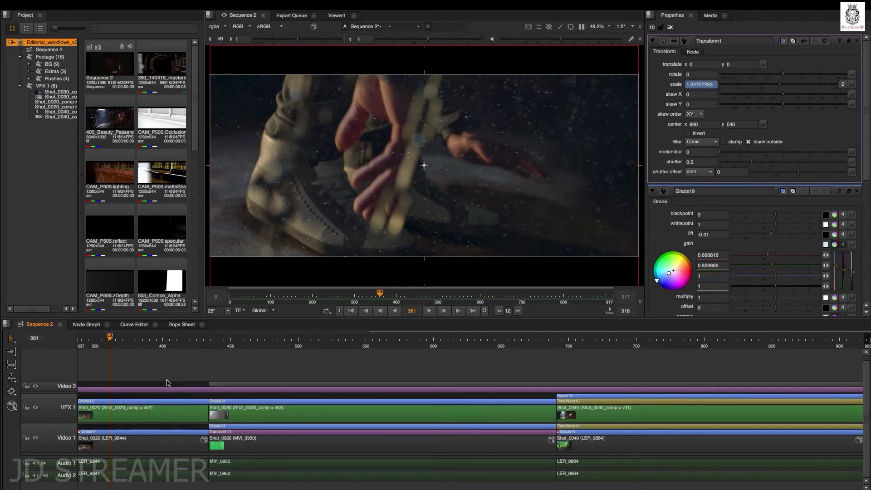
Play back Sequence 2 and view the Shot_0030 composite framed in the Node Graph.
key("space")
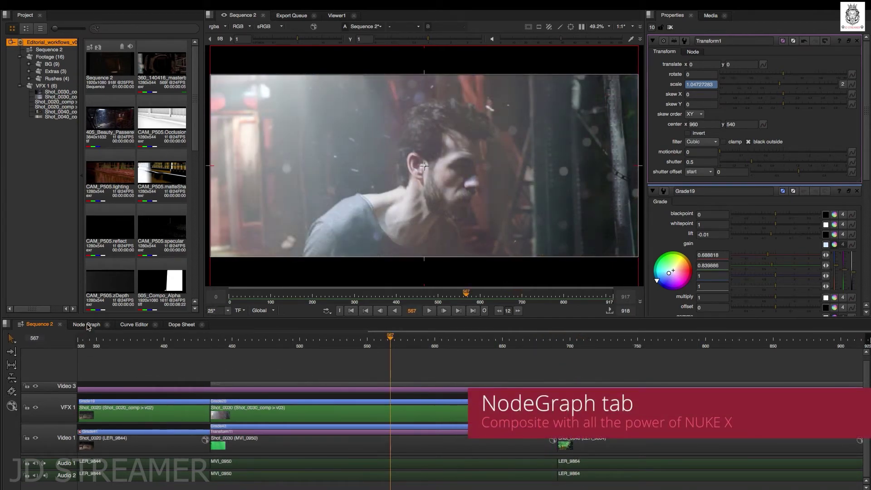
left_click(87, 325)
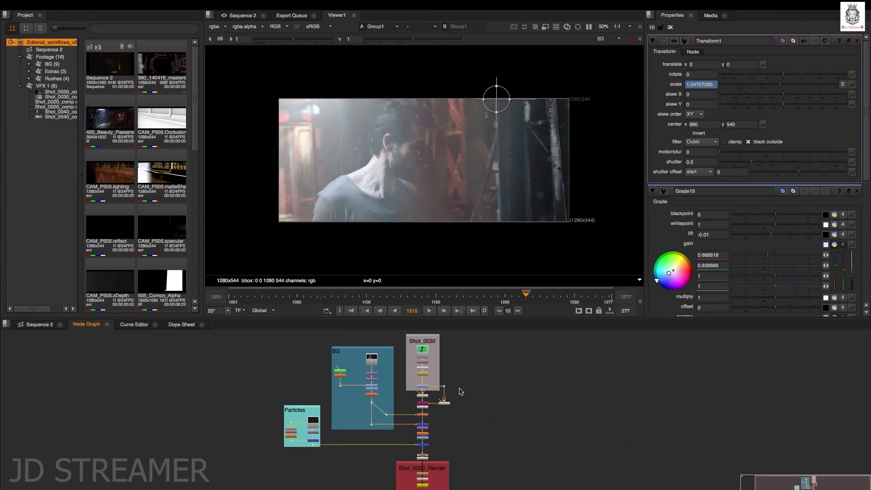
key("f")
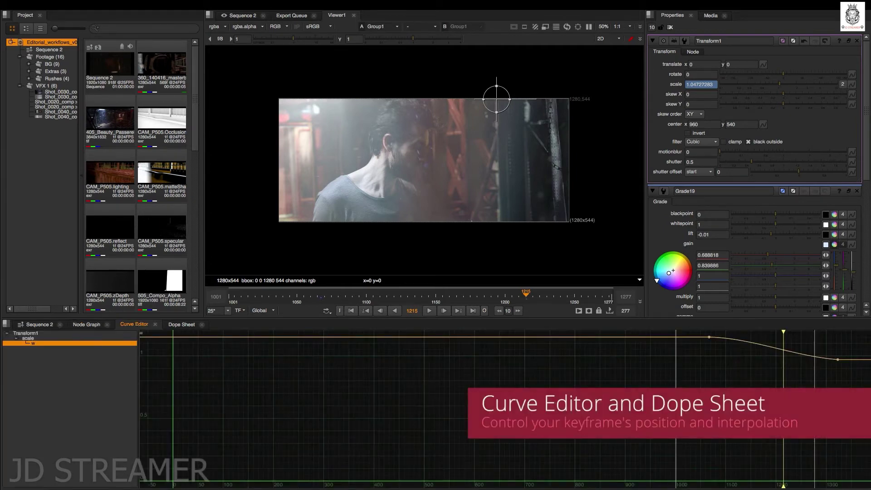
Frame Transform1's scale keyframes in the Curve Editor and tilt the first keyframe's tangent handle slightly upward.
left_click_drag(674, 392, 862, 325)
key("f")
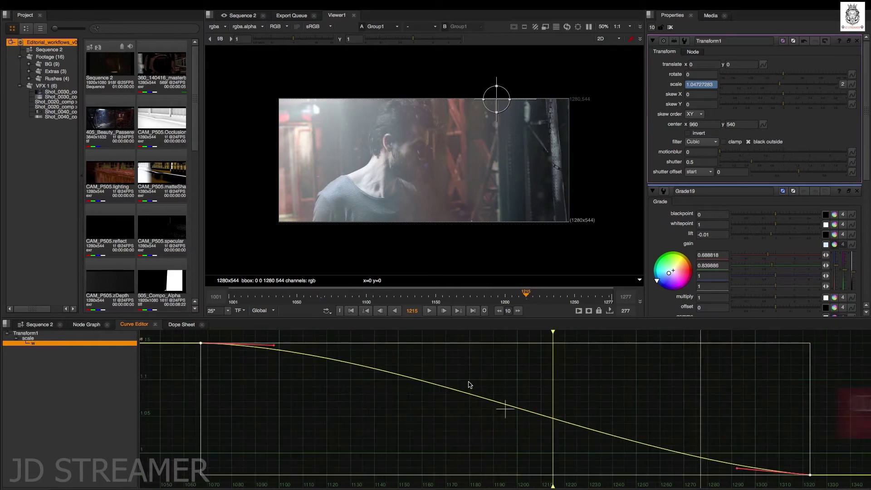
left_click_drag(186, 335, 274, 342)
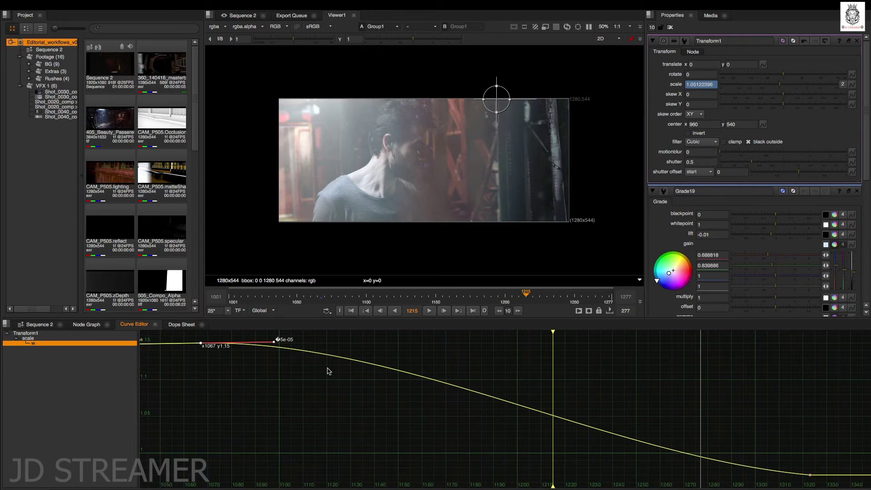
Move Transform1's last scale keyframe earlier to about frame 1265 in the Dope Sheet and check the curve in the Curve Editor.
left_click(182, 324)
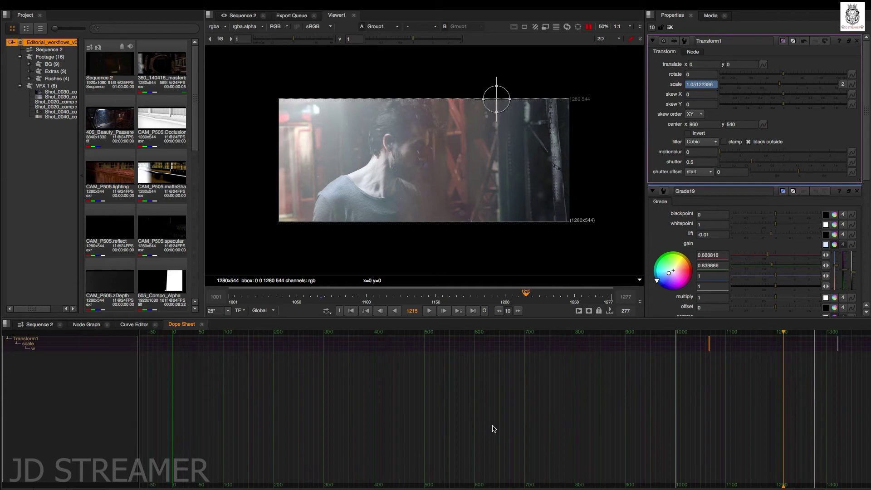
left_click_drag(681, 393, 841, 341)
key("f")
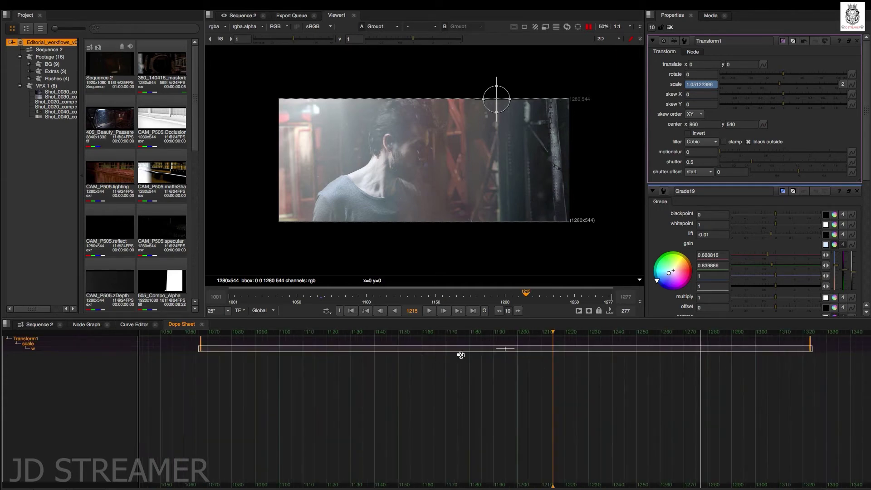
left_click_drag(811, 349, 671, 352)
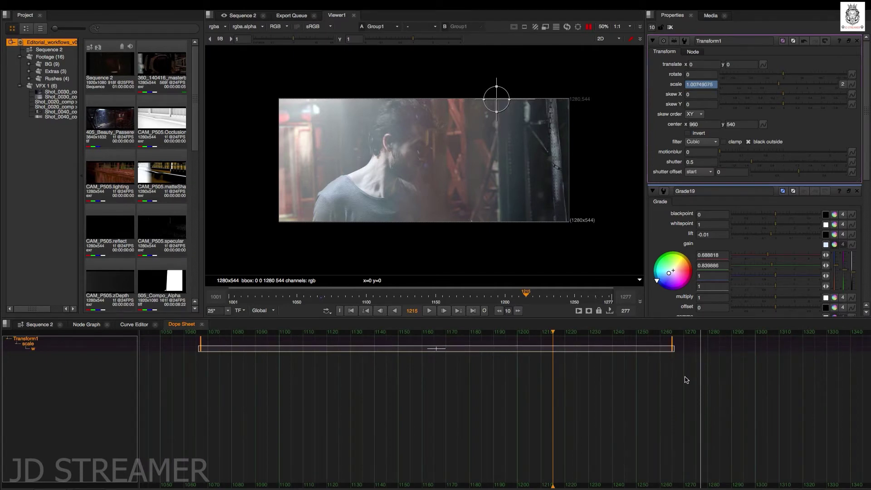
left_click(137, 325)
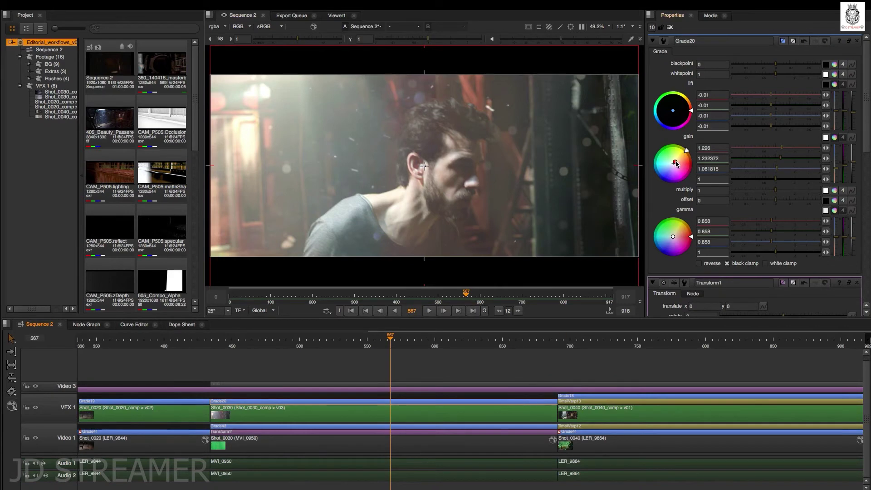
Shift Grade20's gain toward yellow-green with its colour wheel and undo the latest grade adjustment.
mouse_move(676, 163)
left_mouse_down()
mouse_move(689, 153)
mouse_move(679, 164)
left_mouse_up()
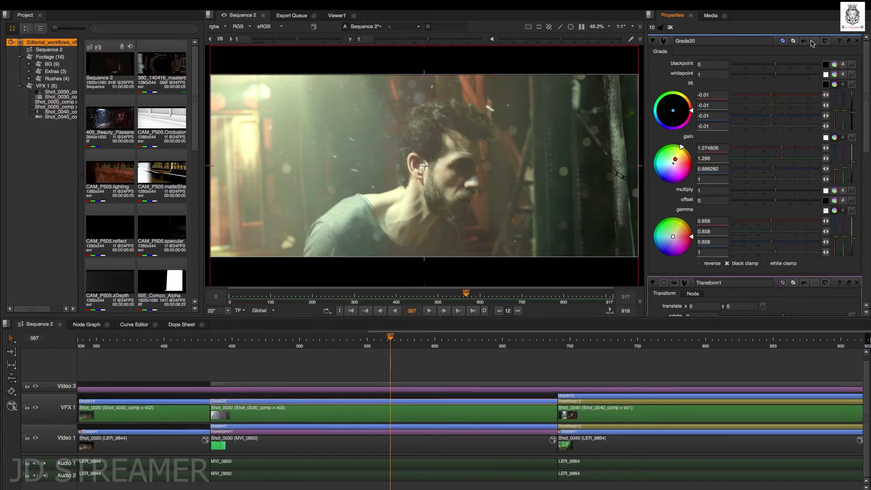
left_click(804, 42)
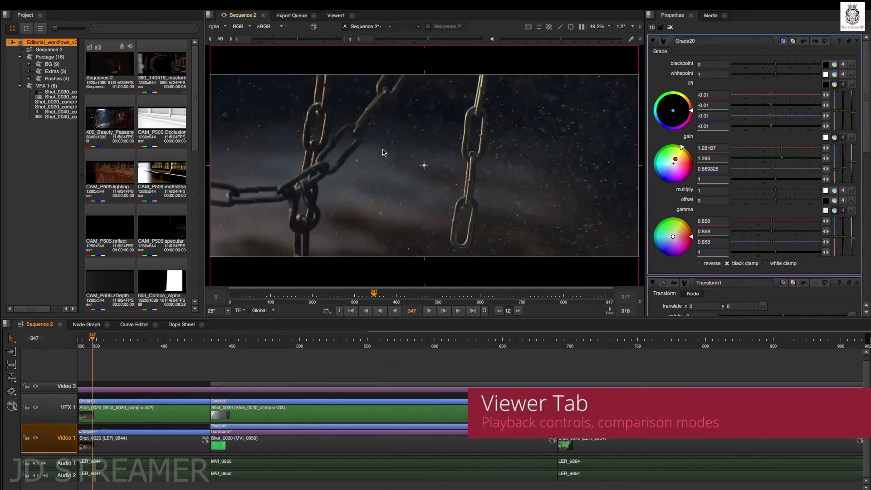
Play Sequence 2 forward and in reverse, and jump across the next two edit points to the start of Shot_0040.
left_click(430, 311)
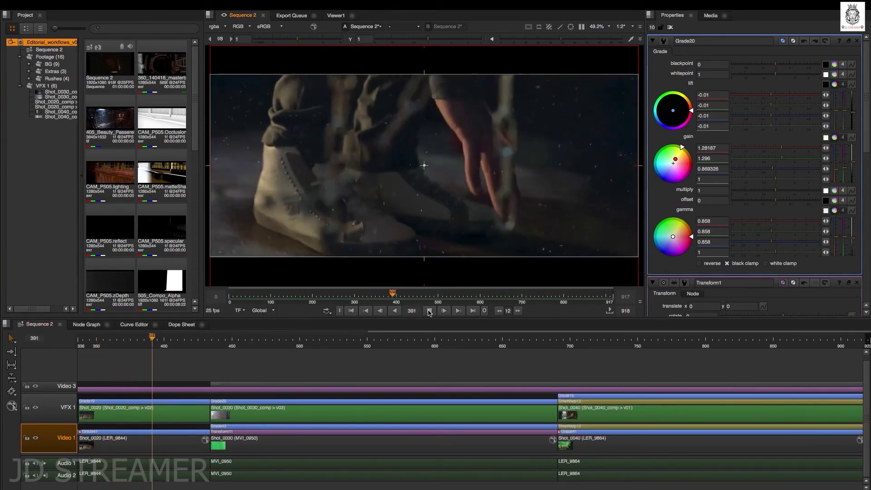
left_click(429, 311)
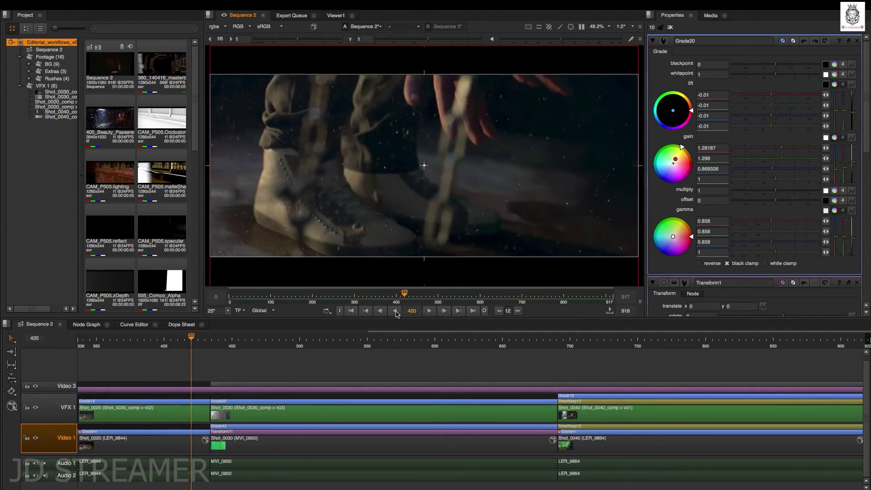
left_click(396, 312)
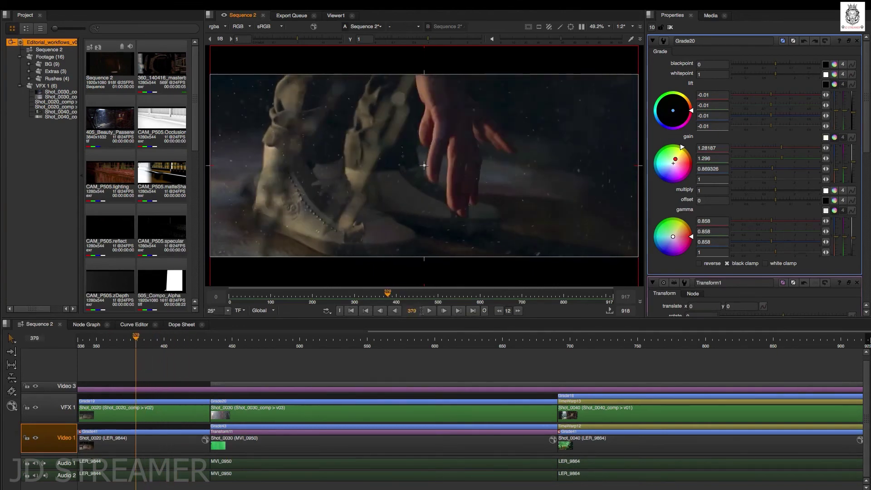
left_click(459, 312)
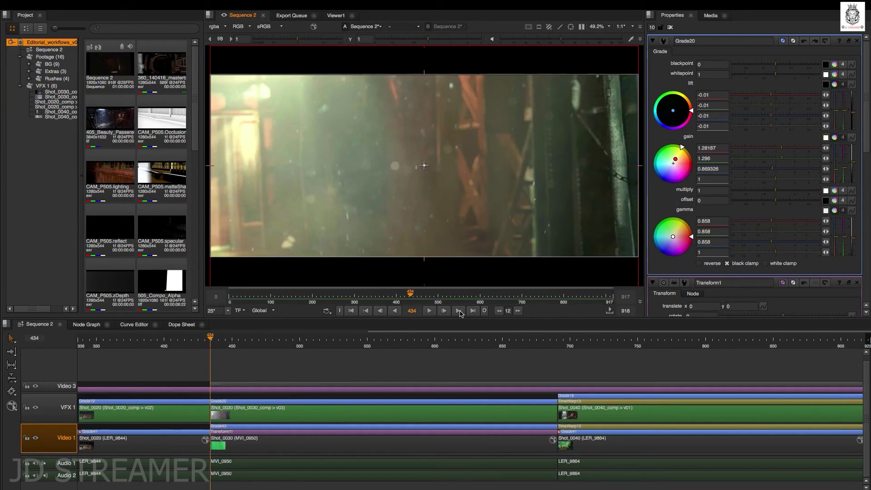
left_click(457, 312)
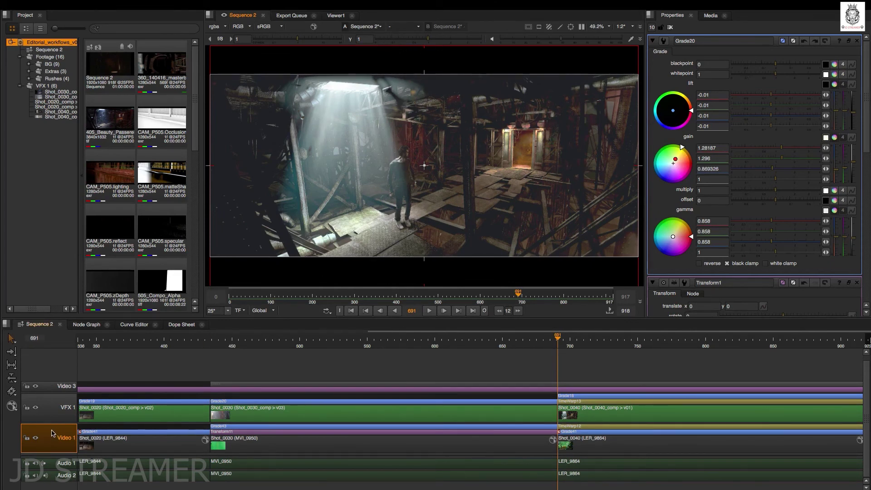
Compare the Shot_0040 composite with its source using a wipe divided near the image centre and the vertical comparison mode.
key("w")
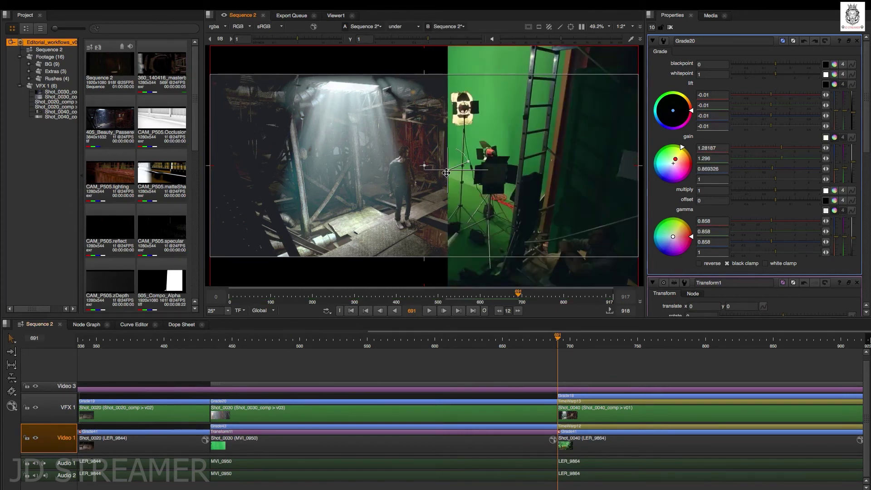
left_click_drag(448, 170, 427, 178)
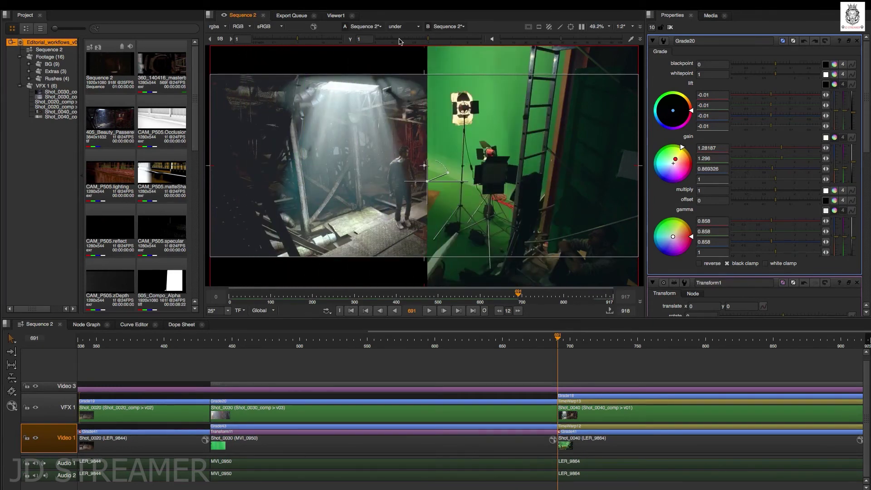
left_click(413, 29)
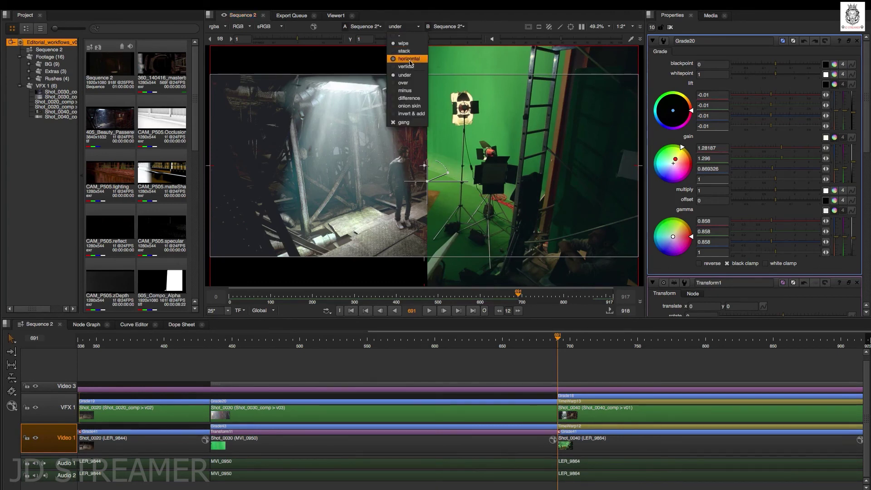
left_click(417, 67)
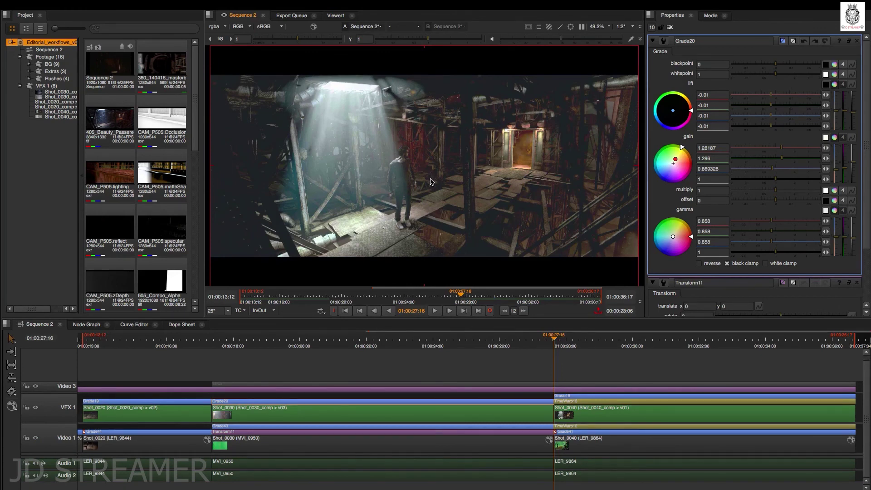
Zoom in and out on the Shot_0040 image in the Viewer and pan across it.
scroll(431, 176, "up", 5)
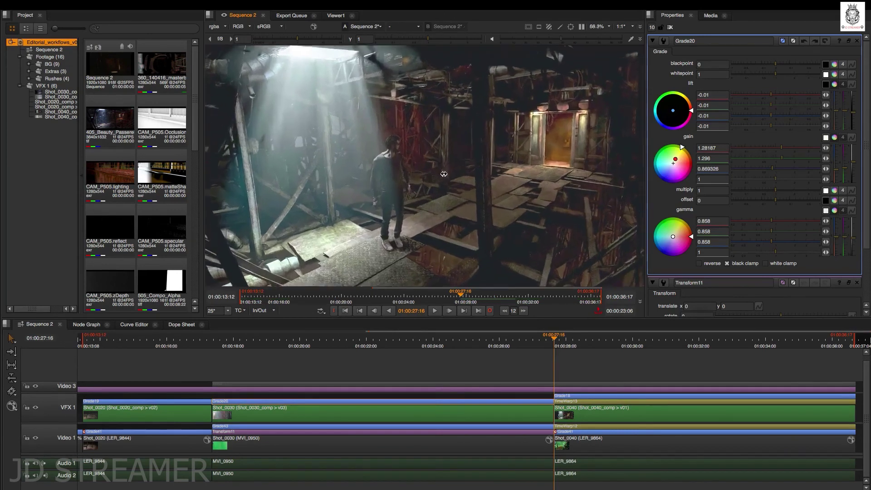
scroll(458, 171, "down", 4)
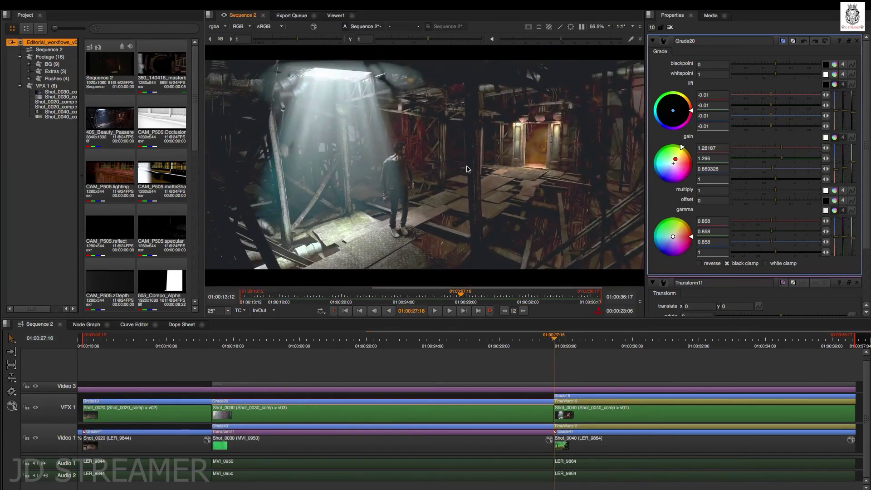
left_click_drag(438, 190, 464, 162)
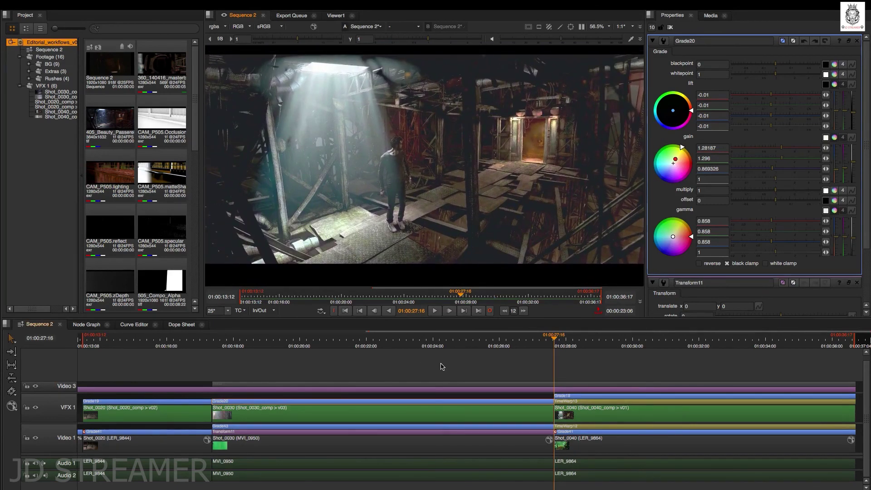
Zoom and pan the Sequence 2 timeline and return the playhead to the start of the in/out range.
scroll(449, 367, "up", 5)
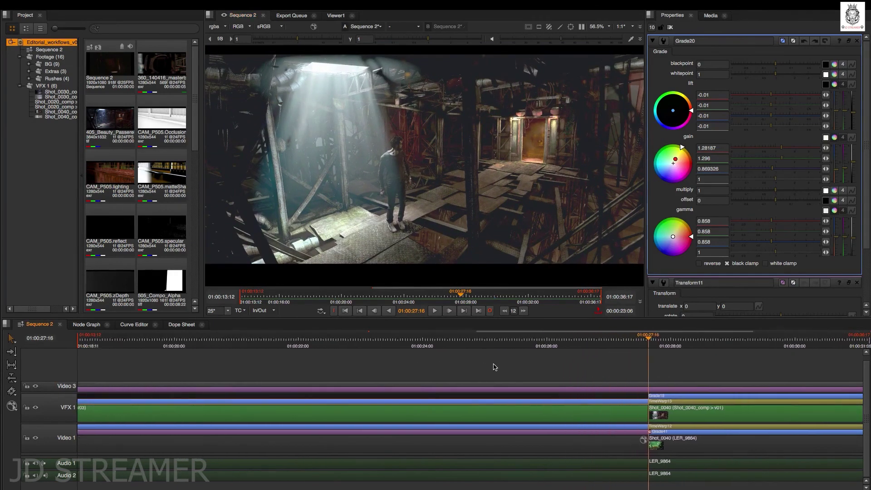
scroll(496, 366, "down", 4)
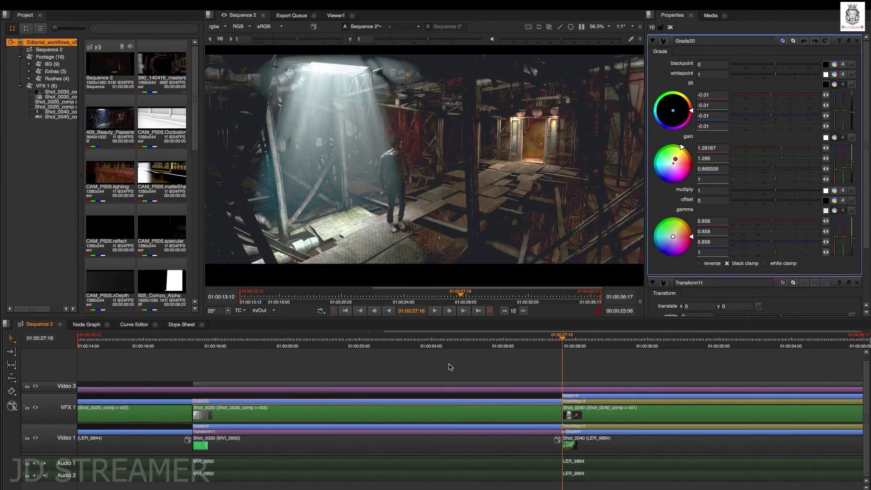
mouse_move(499, 364)
left_mouse_down()
mouse_move(424, 362)
mouse_move(548, 356)
mouse_move(509, 355)
left_mouse_up()
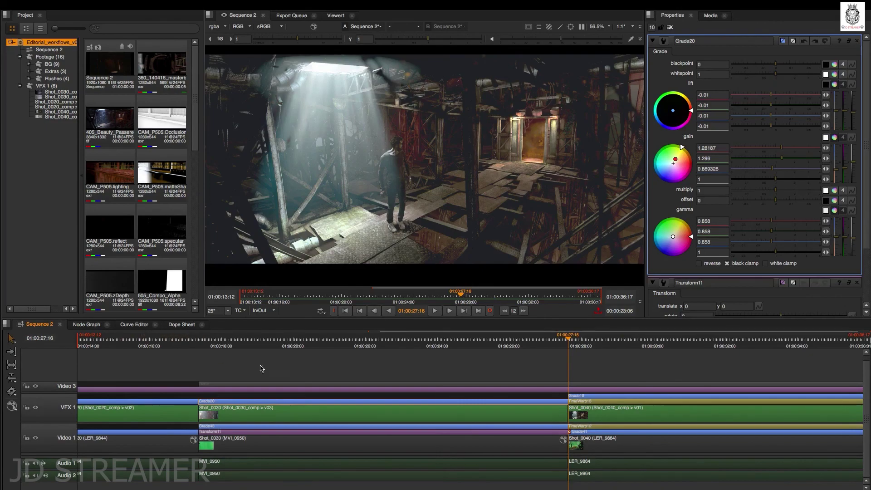
key("Home")
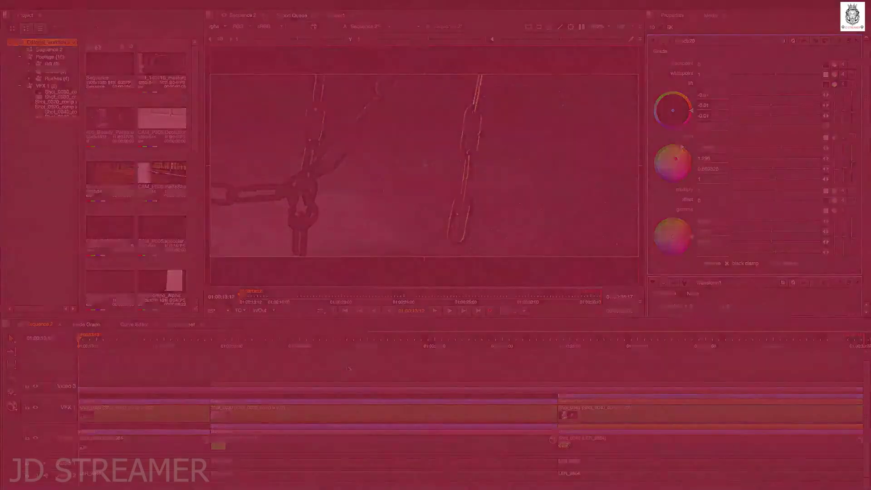